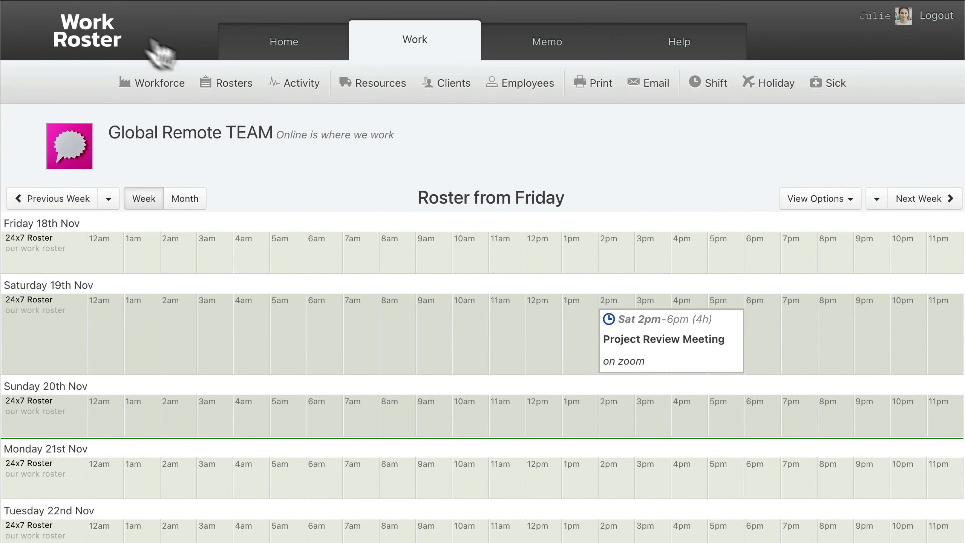
Move the Saturday Project Review Meeting start to 1pm and confirm the draft shift.
{"action": "left_click", "coordinate": [671, 321]}
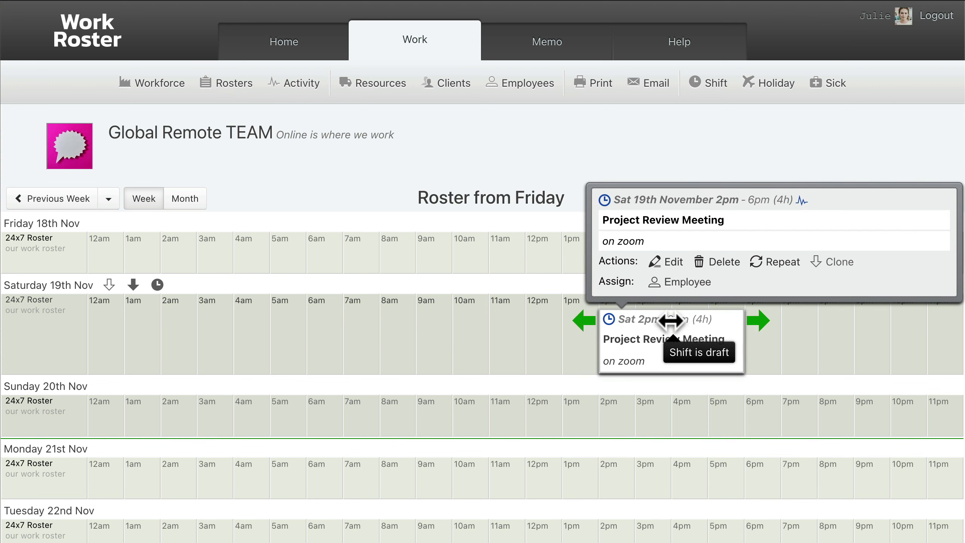
{"action": "left_click_drag", "start_coordinate": [584, 321], "coordinate": [544, 320]}
{"action": "left_click", "coordinate": [647, 321]}
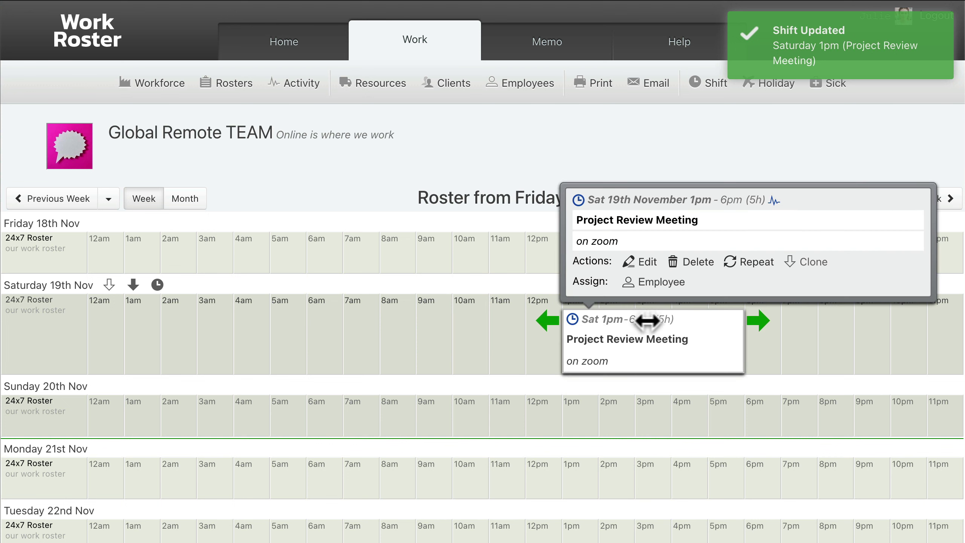
{"action": "left_click", "coordinate": [573, 320]}
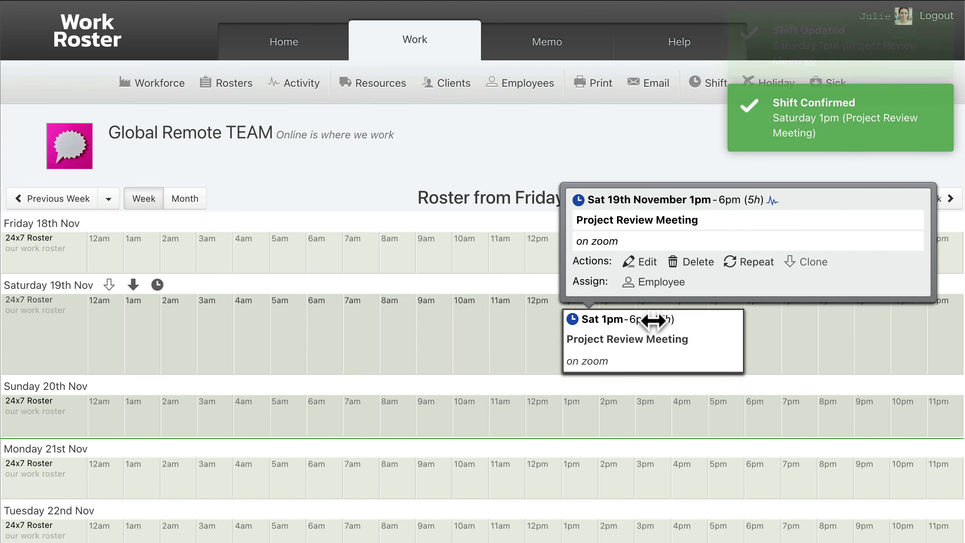
Assign four team members to the Saturday Project Review Meeting.
{"action": "left_click", "coordinate": [654, 282]}
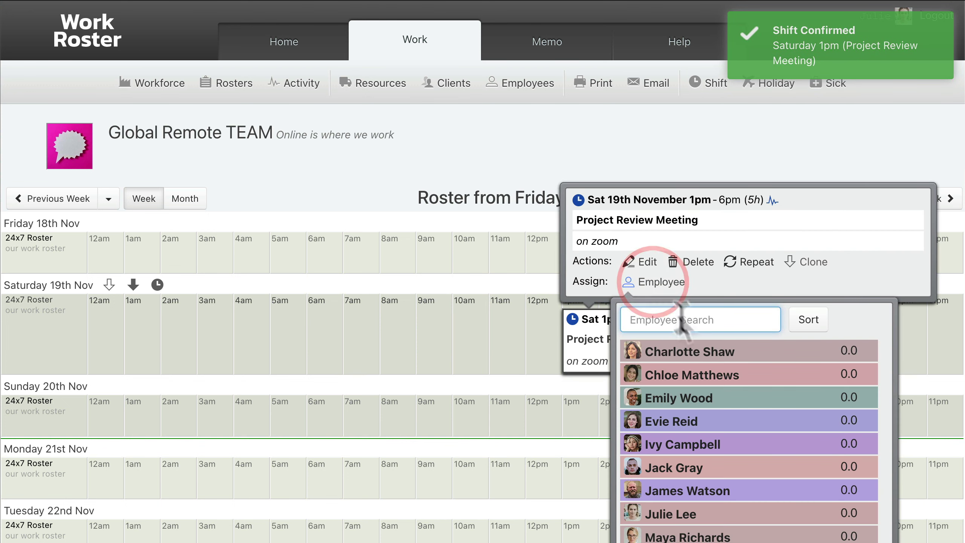
{"action": "left_click", "coordinate": [746, 397]}
{"action": "left_click", "coordinate": [749, 399]}
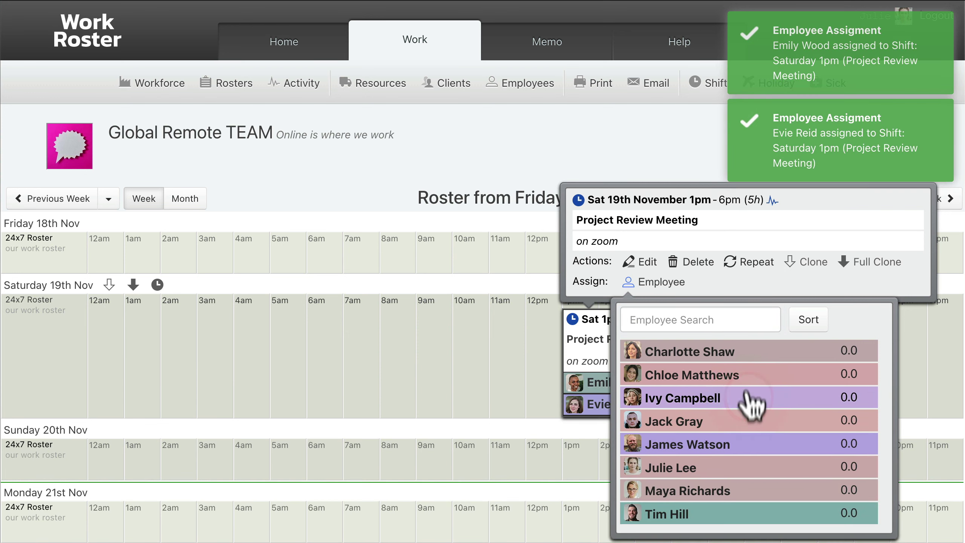
{"action": "left_click", "coordinate": [752, 352]}
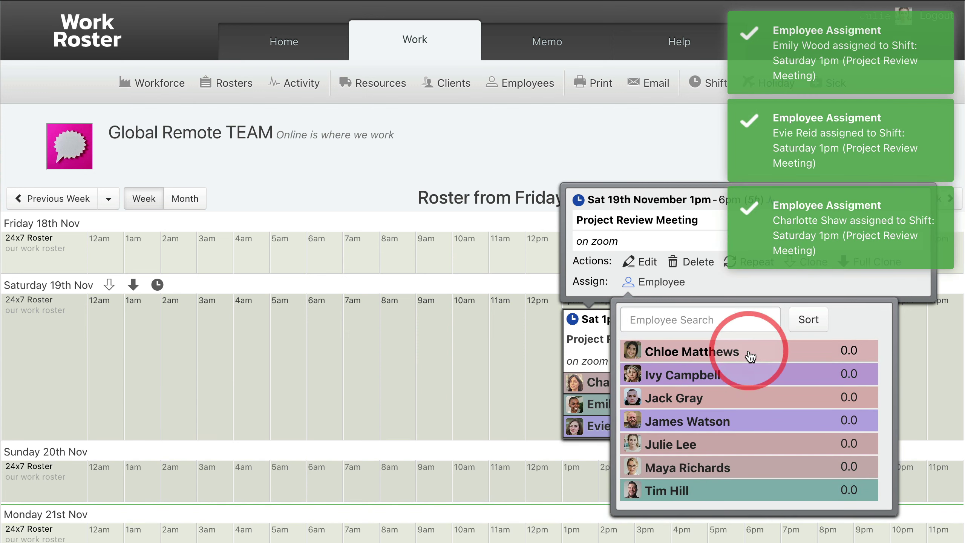
{"action": "left_click", "coordinate": [748, 488]}
{"action": "left_click", "coordinate": [657, 289]}
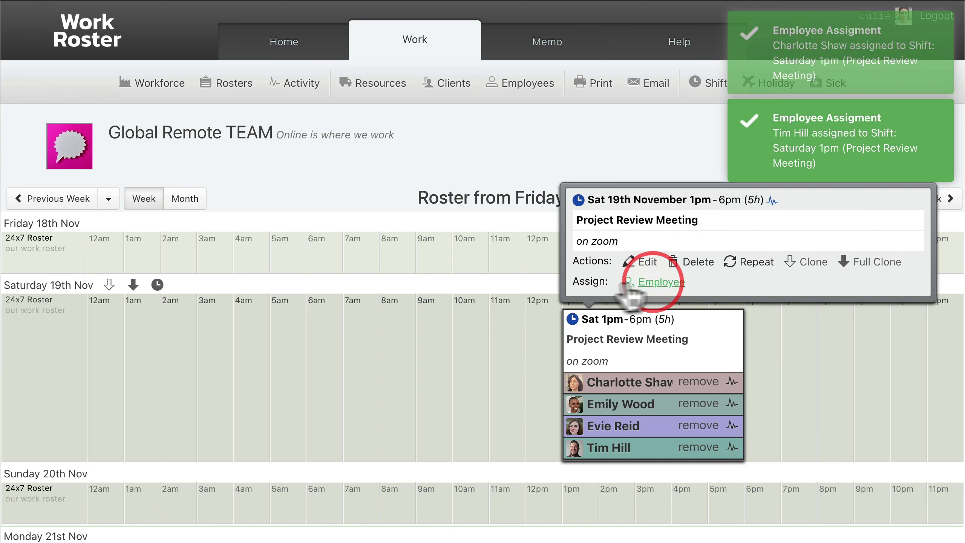
Review an assignee's employee record, then go to the team's Employees list.
{"action": "mouse_move", "coordinate": [661, 412]}
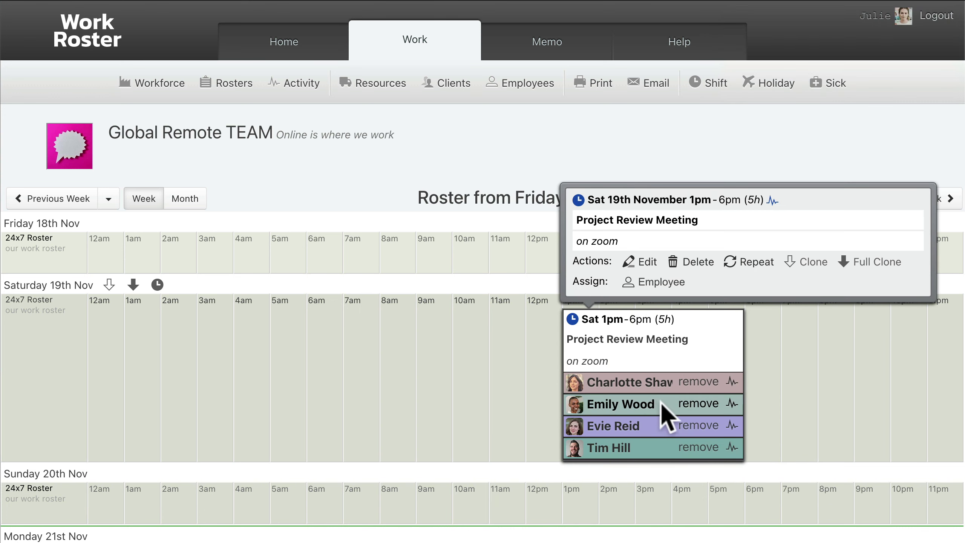
{"action": "left_click", "coordinate": [628, 404]}
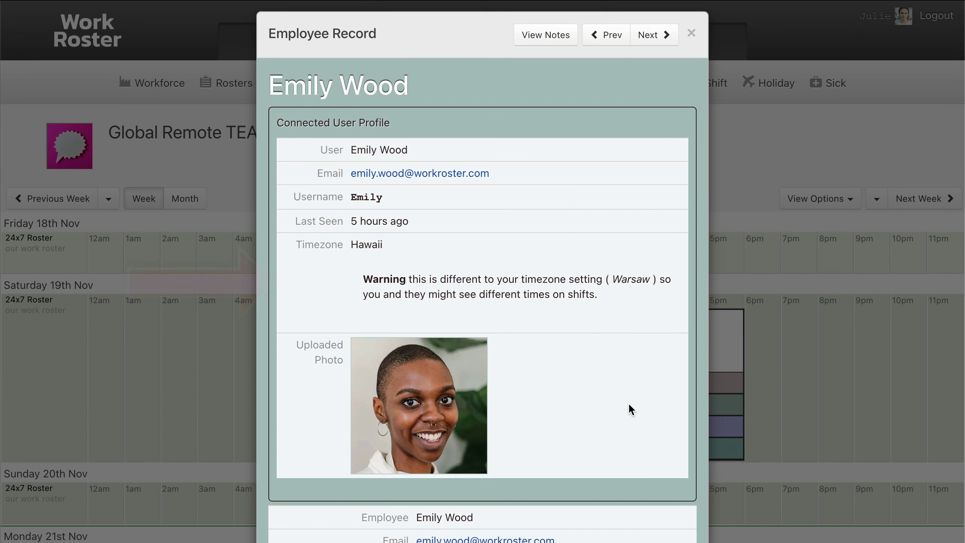
{"action": "left_click", "coordinate": [691, 33]}
{"action": "left_click", "coordinate": [522, 84]}
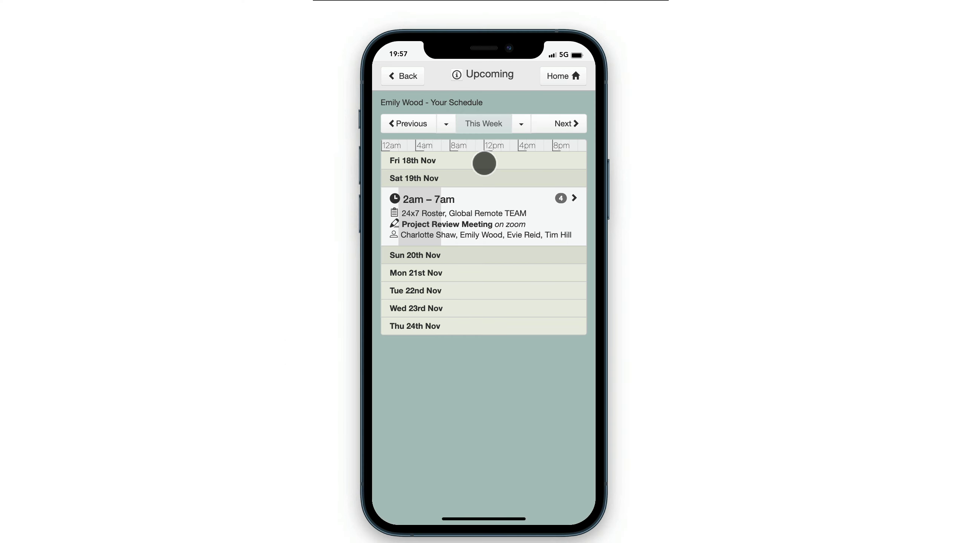
Open the Sat 19th Nov 2am–7am shift card to see its four assigned employees.
{"action": "left_click", "coordinate": [483, 216]}
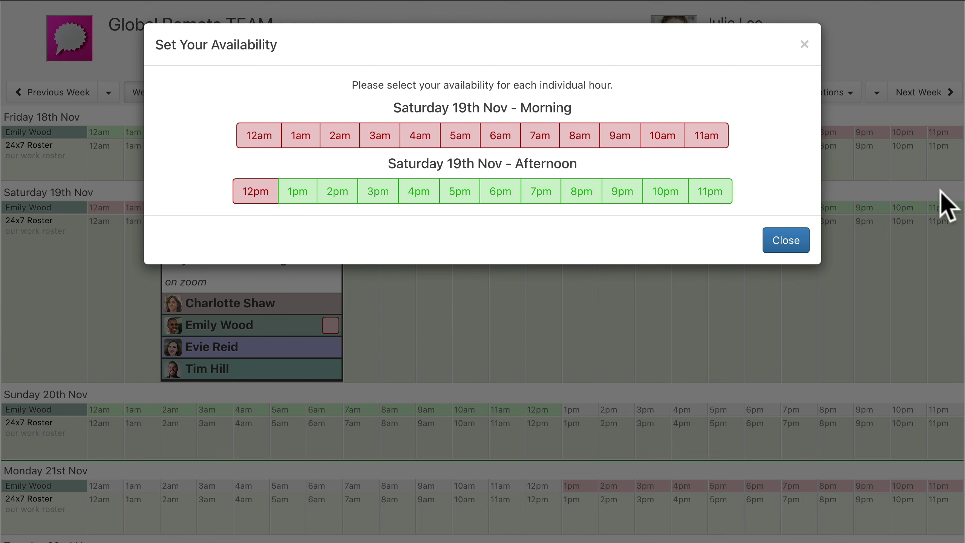
Mark Saturday 2pm, 3pm, 4pm, 5pm, 6pm and 7pm as busy in the employee's availability.
{"action": "left_click", "coordinate": [337, 191]}
{"action": "left_click", "coordinate": [378, 193]}
{"action": "left_click", "coordinate": [419, 194]}
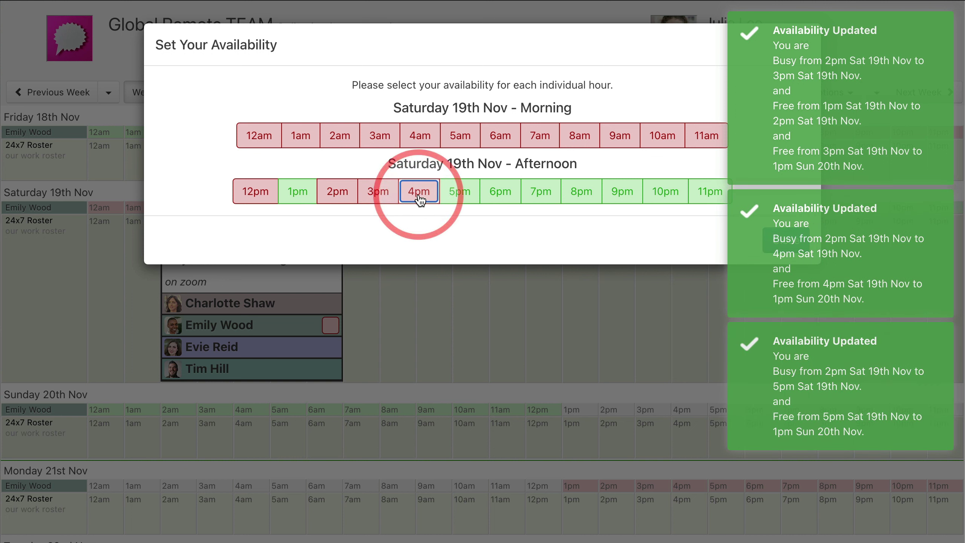
{"action": "left_click", "coordinate": [460, 196]}
{"action": "left_click", "coordinate": [501, 195]}
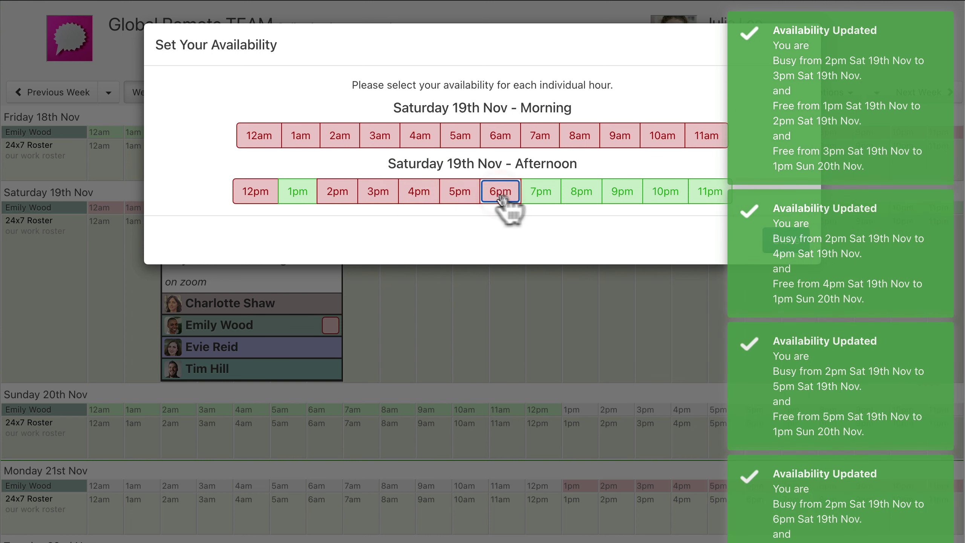
{"action": "left_click", "coordinate": [541, 196]}
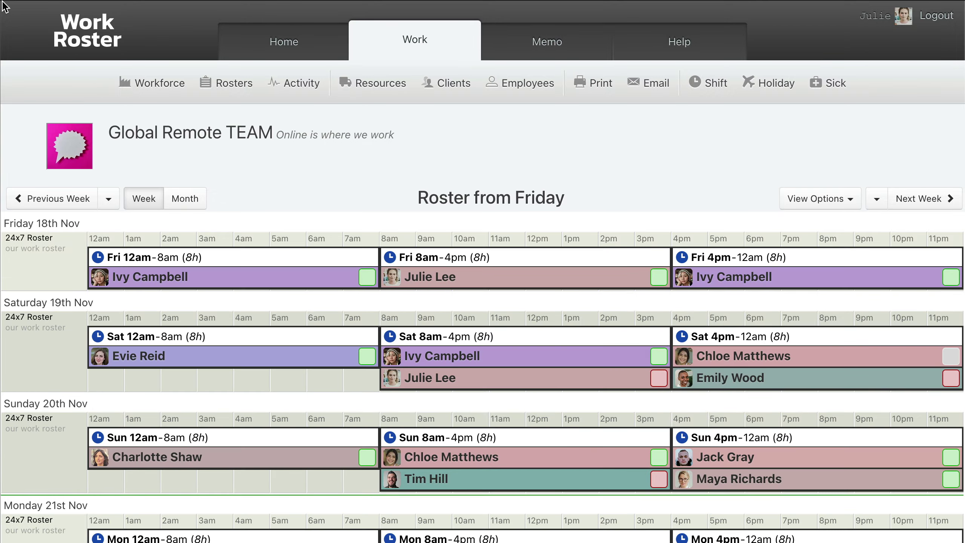
Add another employee to the Saturday 4pm–12am shift from the employee list.
{"action": "scroll", "coordinate": [1, 6], "scroll_direction": "down", "scroll_amount": 5}
{"action": "scroll", "coordinate": [2, 6], "scroll_direction": "up", "scroll_amount": 3}
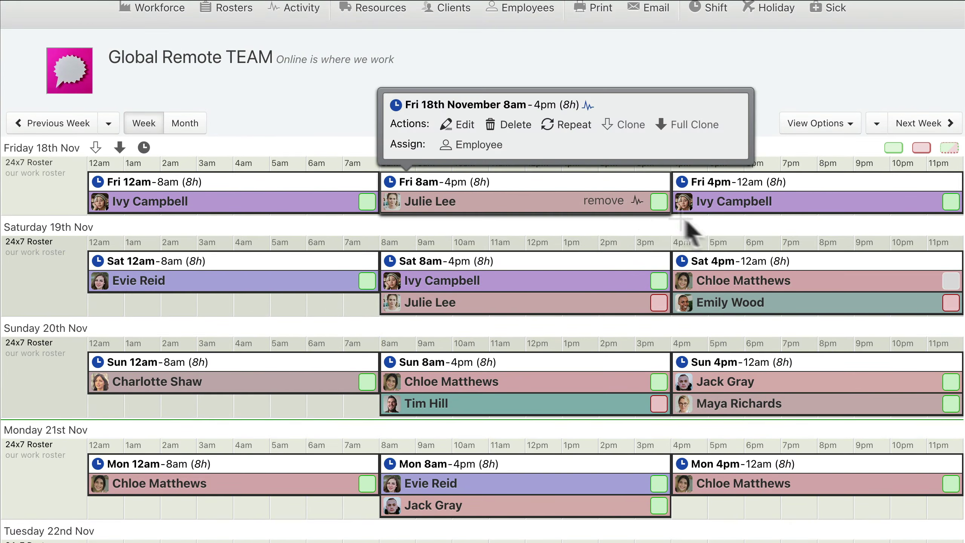
{"action": "mouse_move", "coordinate": [804, 260]}
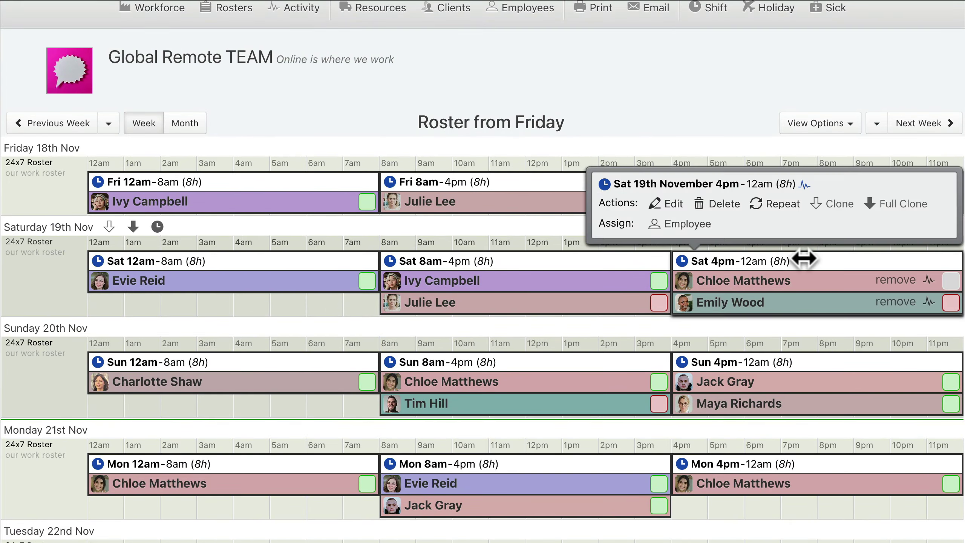
{"action": "left_click", "coordinate": [684, 225]}
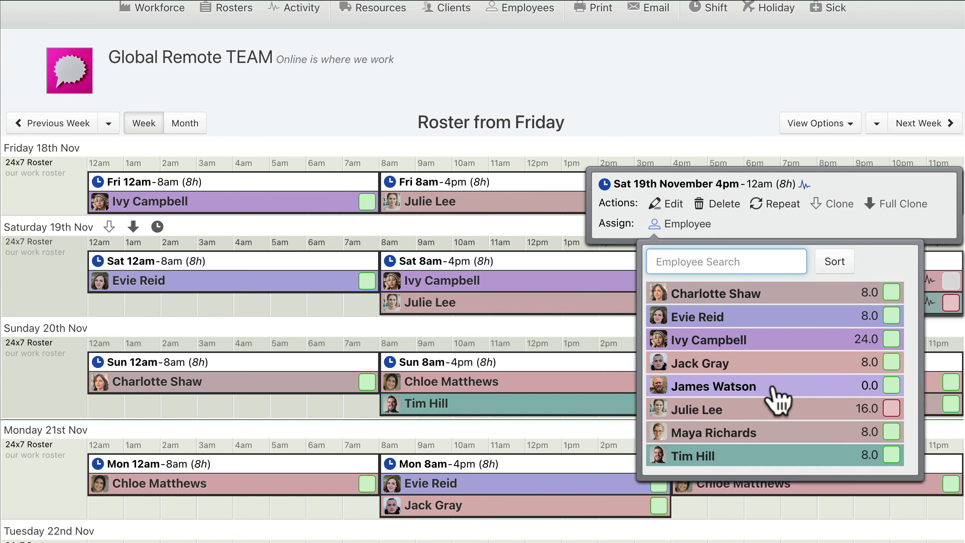
{"action": "left_click", "coordinate": [775, 388]}
{"action": "left_click", "coordinate": [682, 227]}
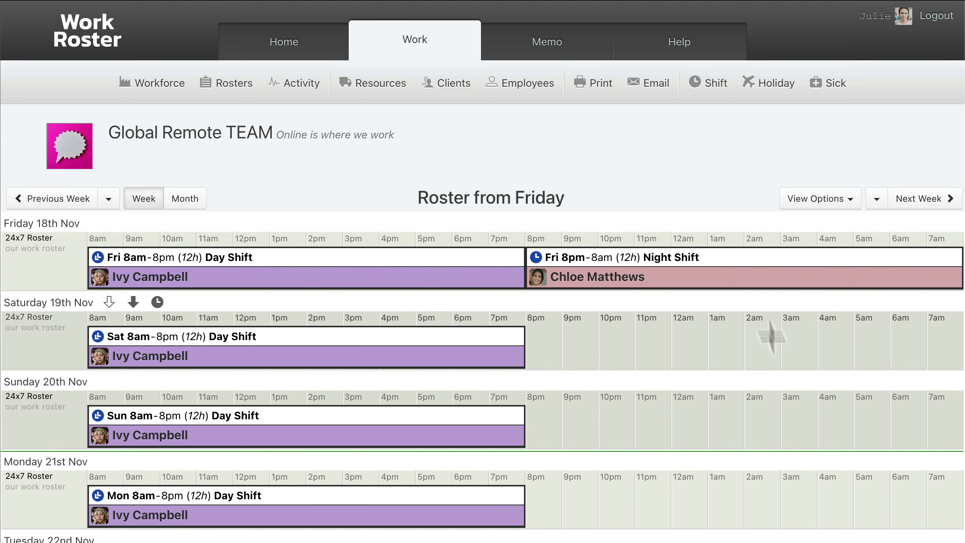
Repeat the Friday 8pm–8am Night Shift until an end date of 30 November and save.
{"action": "left_click", "coordinate": [747, 276]}
{"action": "left_click", "coordinate": [710, 199]}
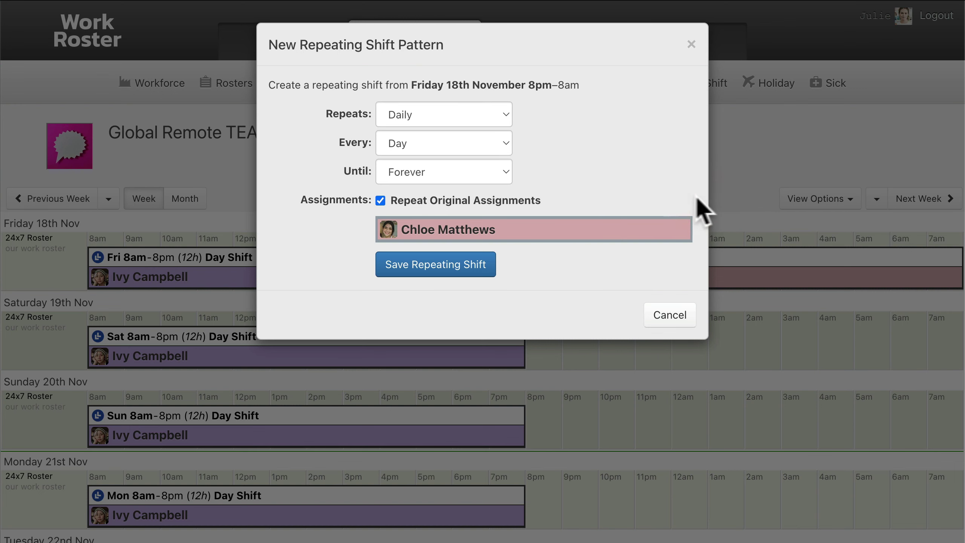
{"action": "left_click", "coordinate": [445, 173]}
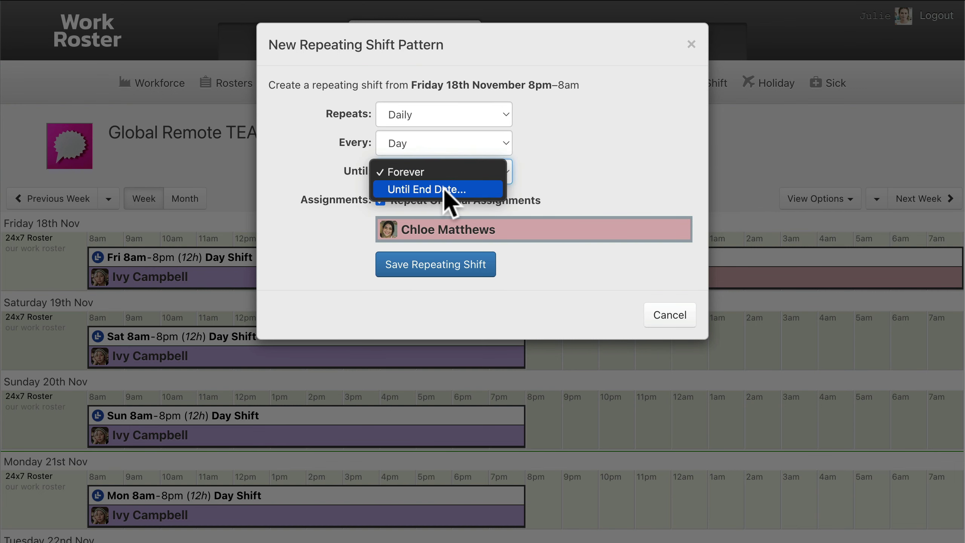
{"action": "left_click", "coordinate": [446, 189]}
{"action": "left_click", "coordinate": [481, 198]}
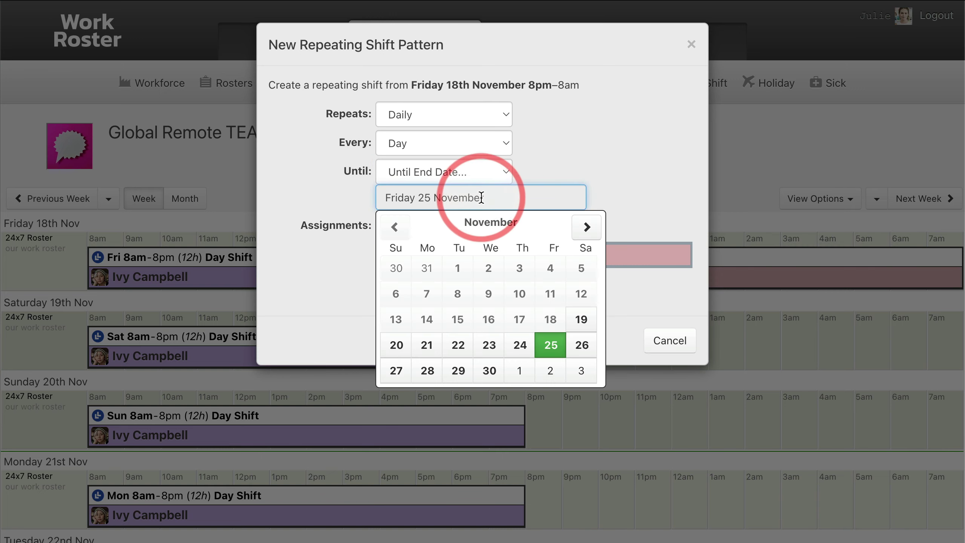
{"action": "left_click", "coordinate": [490, 378]}
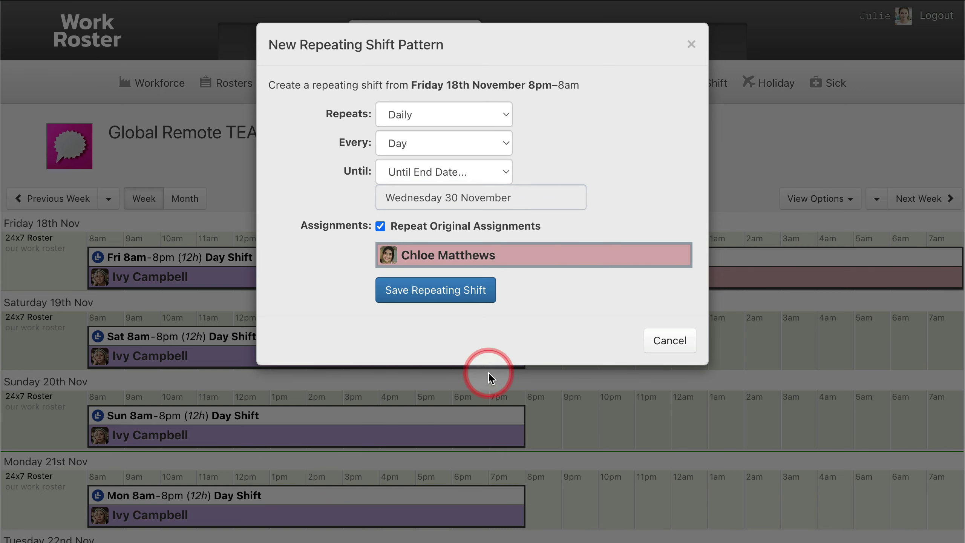
{"action": "left_click", "coordinate": [437, 292]}
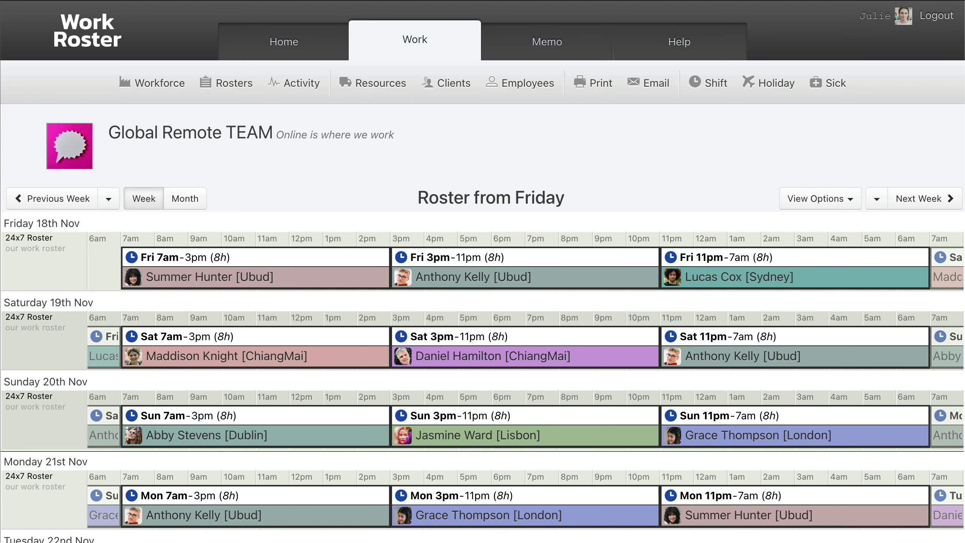
Scroll down through the week's 24x7 roster of city-tagged 8-hour shifts.
{"action": "scroll", "coordinate": [482, 271], "scroll_direction": "down", "scroll_amount": 3}
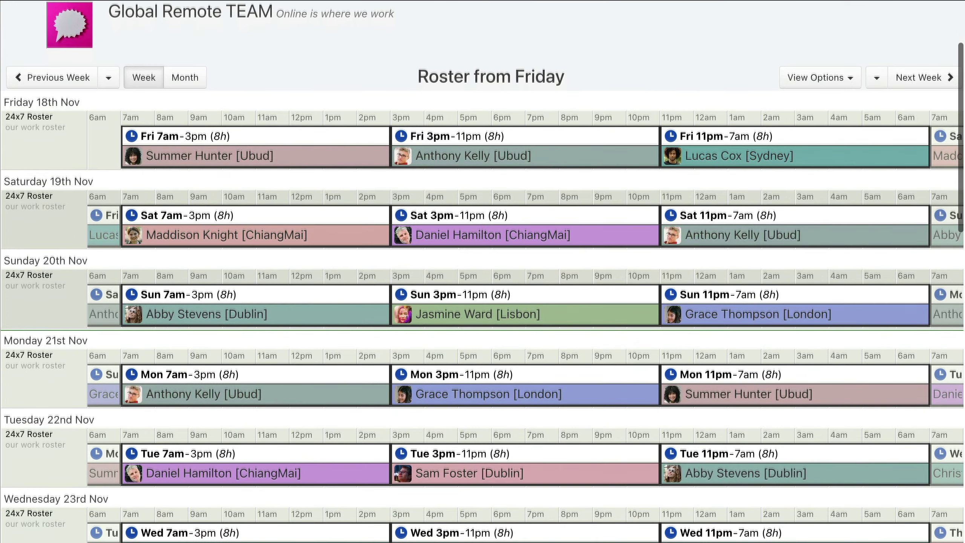
{"action": "scroll", "coordinate": [483, 271], "scroll_direction": "down", "scroll_amount": 5}
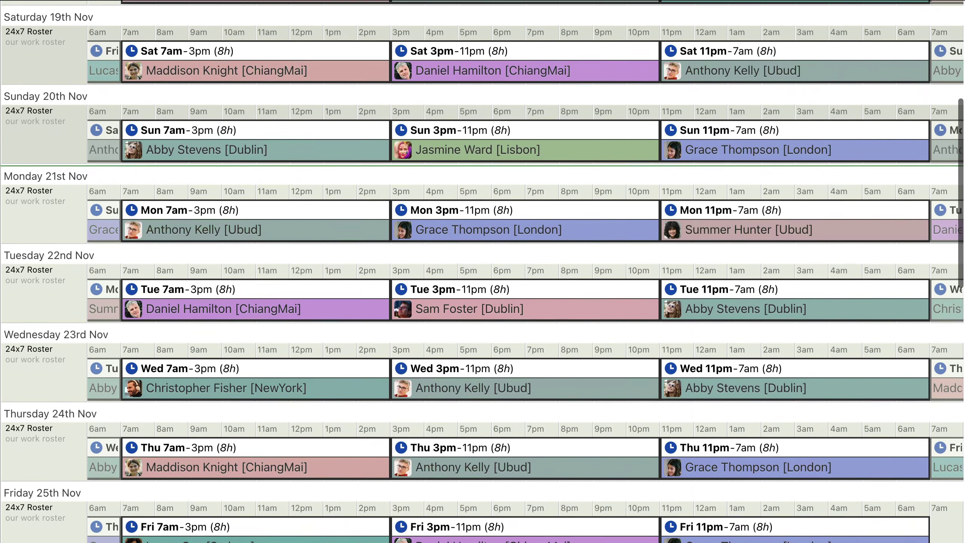